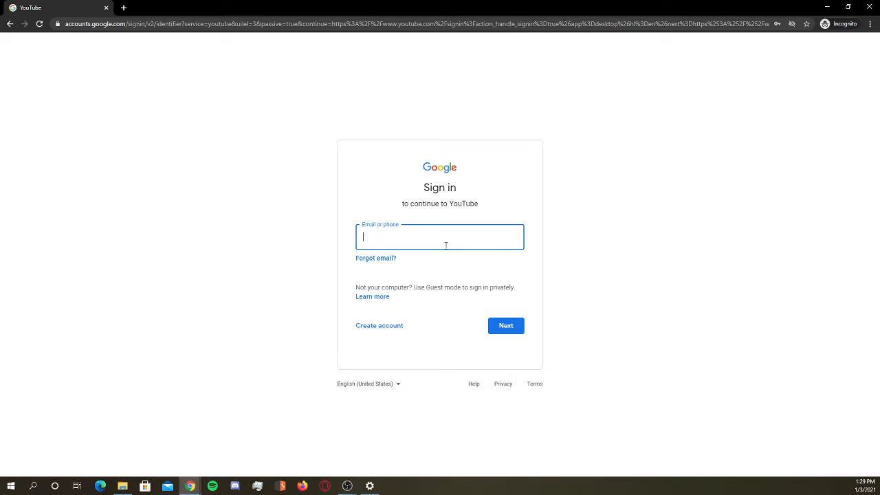
# Fill in the saved account e-mail on the Google sign-in page and continue
pyautogui.write('law')
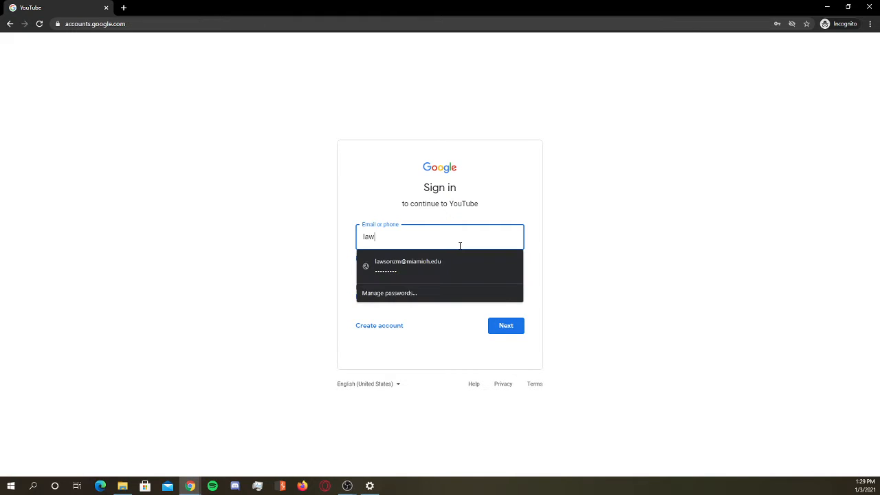
pyautogui.click(401, 264)
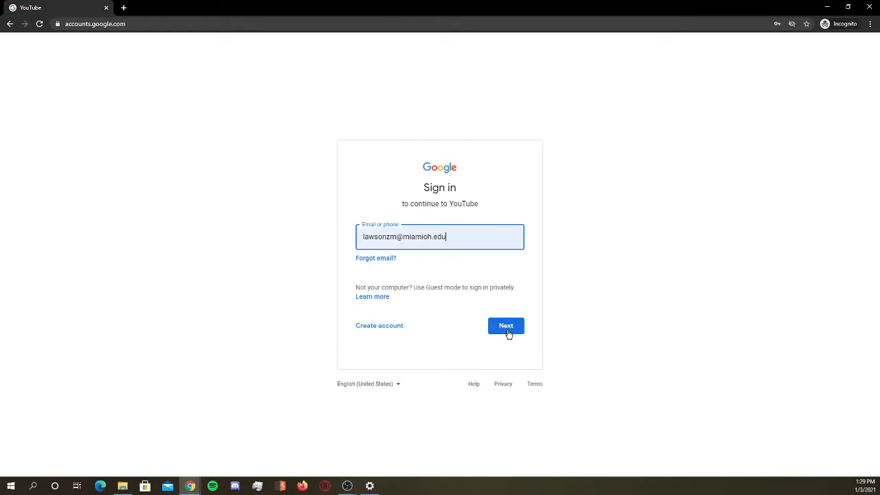
pyautogui.click(508, 328)
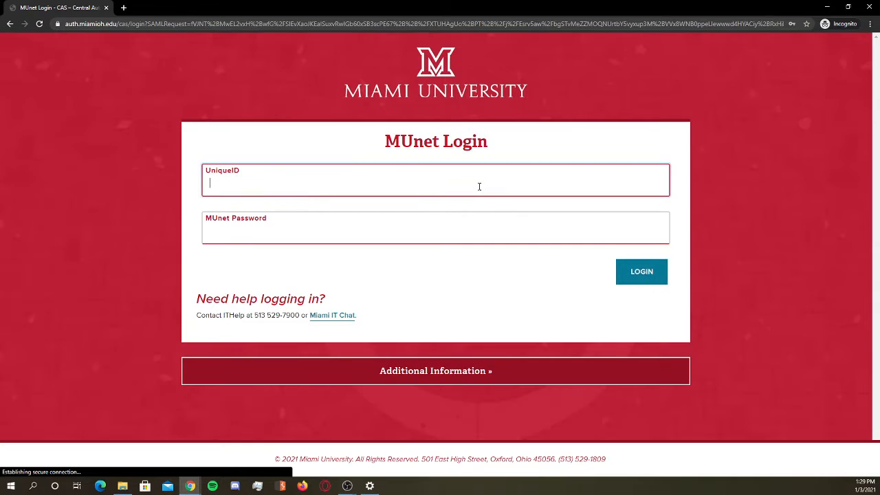
# Log in to the Miami University page with the saved UniqueID and MUnet password
pyautogui.click(476, 187)
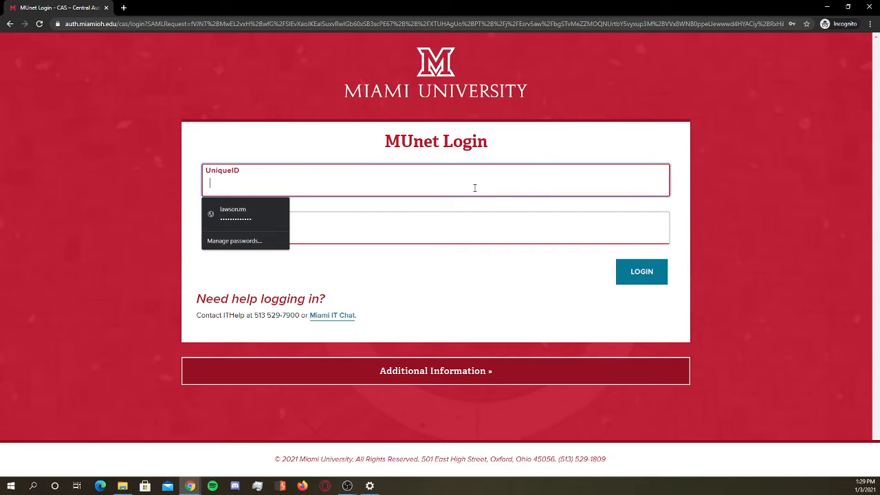
pyautogui.click(261, 219)
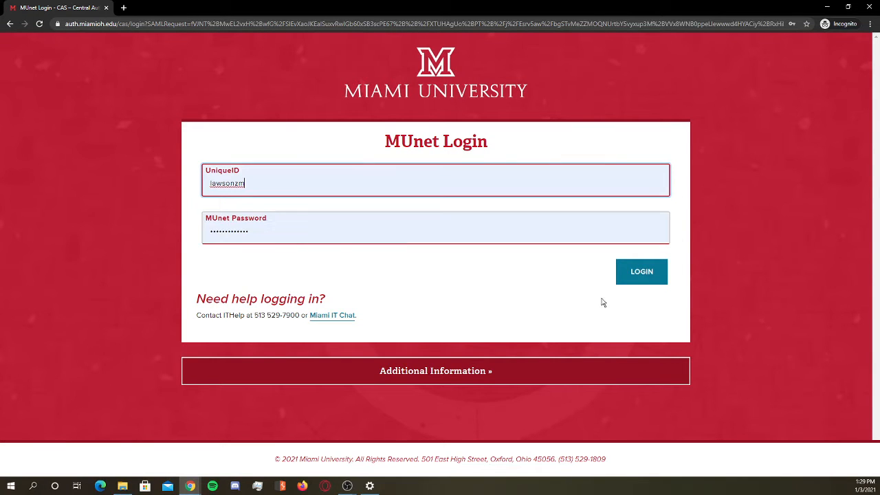
pyautogui.click(656, 284)
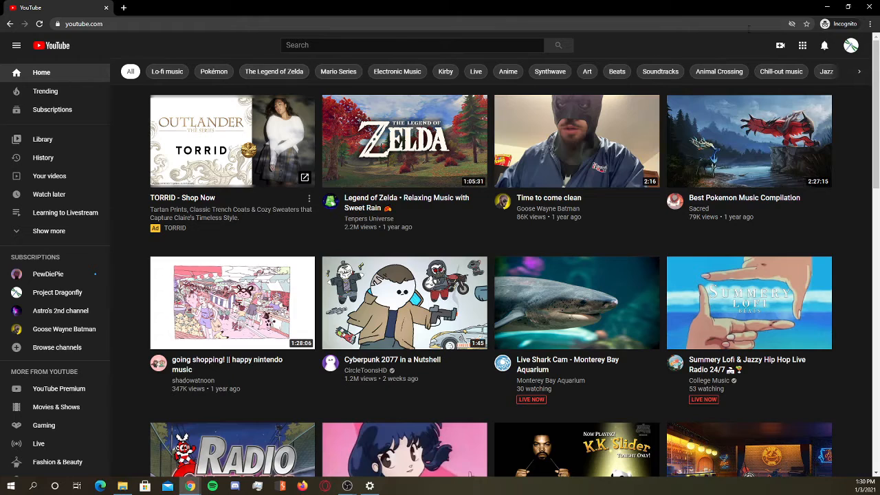
# Choose to go live from the YouTube home page to open the live streaming dashboard
pyautogui.click(782, 45)
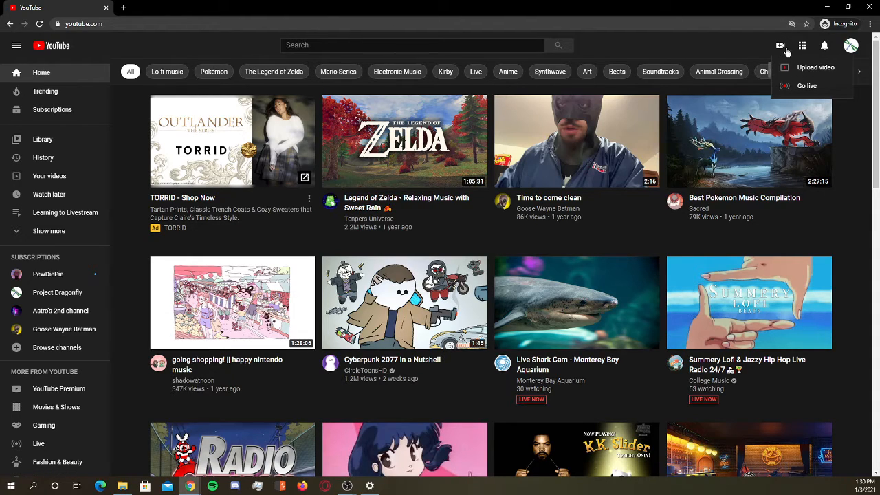
pyautogui.click(807, 86)
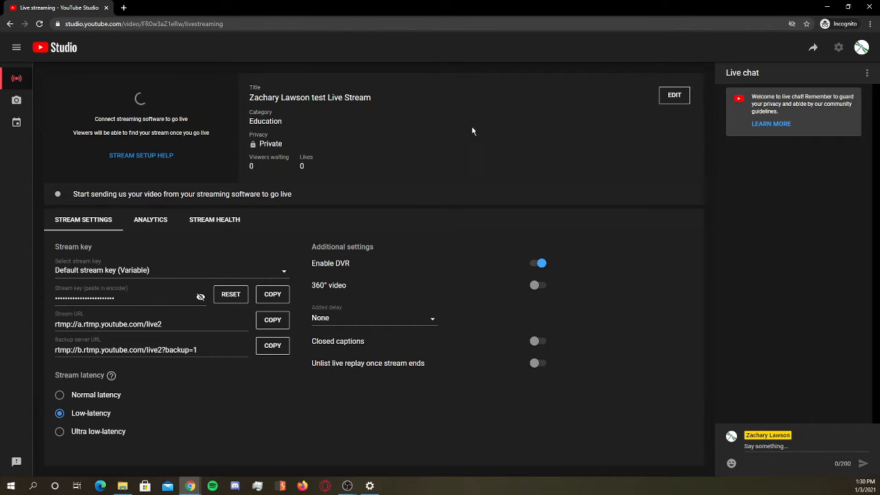
# Open the live stream's edit settings and examine the title, description, visibility, category and audience fields
pyautogui.click(669, 98)
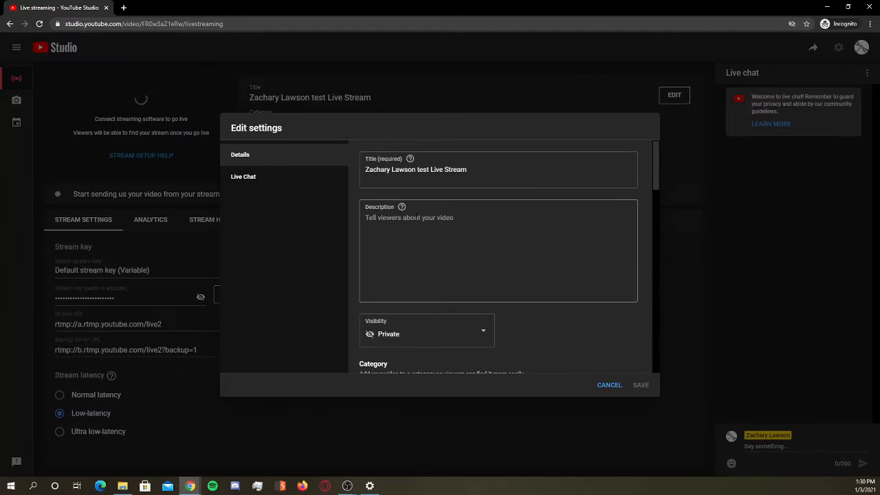
pyautogui.click(602, 385)
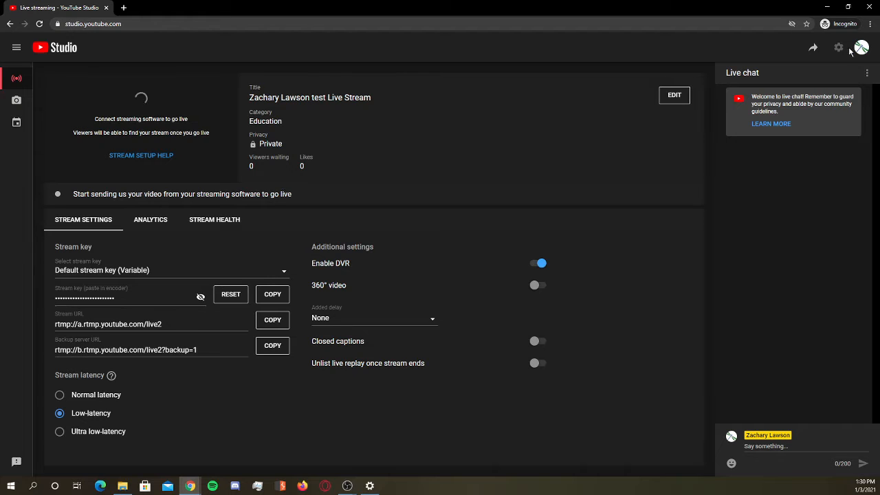
pyautogui.click(670, 94)
pyautogui.scroll(-3, 469, 225)
pyautogui.scroll(-10, 469, 225)
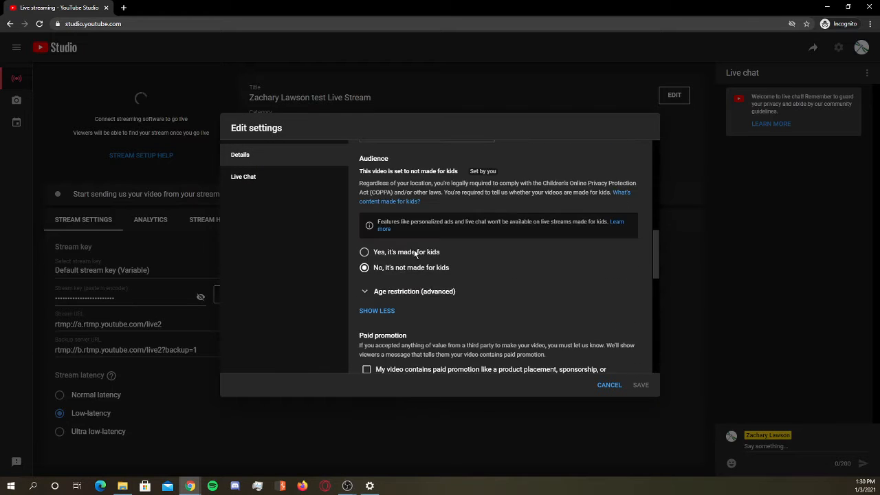
pyautogui.scroll(12, 384, 250)
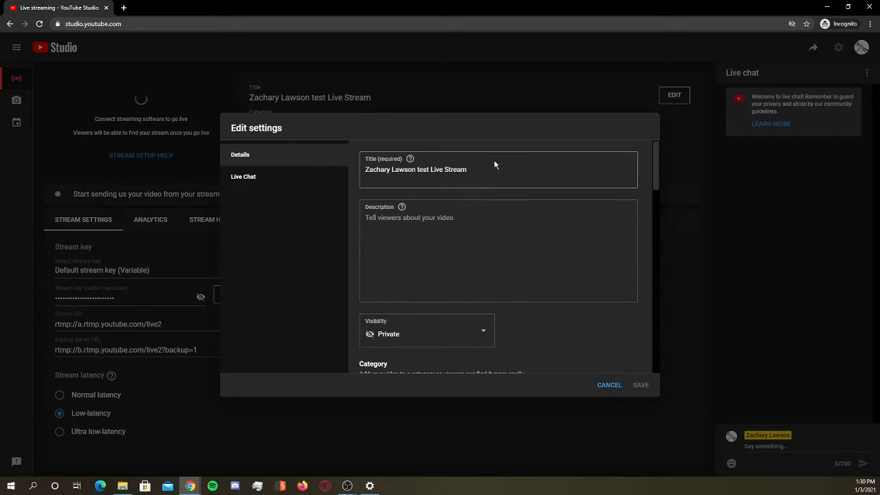
pyautogui.moveTo(485, 169); pyautogui.dragTo(383, 132)
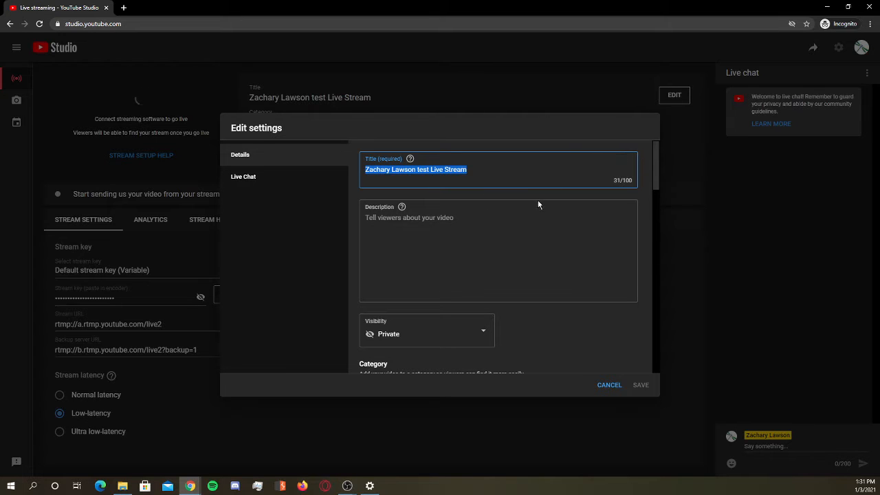
pyautogui.scroll(-1, 507, 244)
pyautogui.scroll(1, 486, 253)
pyautogui.click(437, 216)
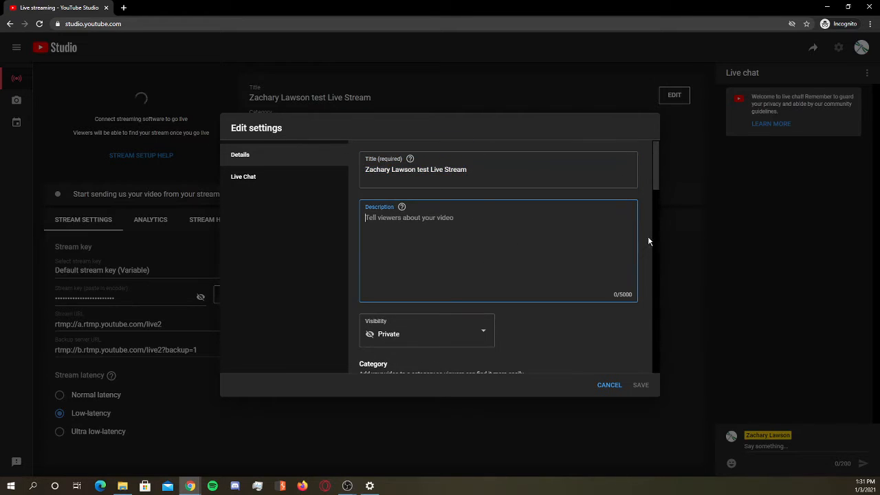
pyautogui.scroll(-2, 546, 251)
pyautogui.scroll(2, 527, 268)
pyautogui.scroll(-1, 414, 305)
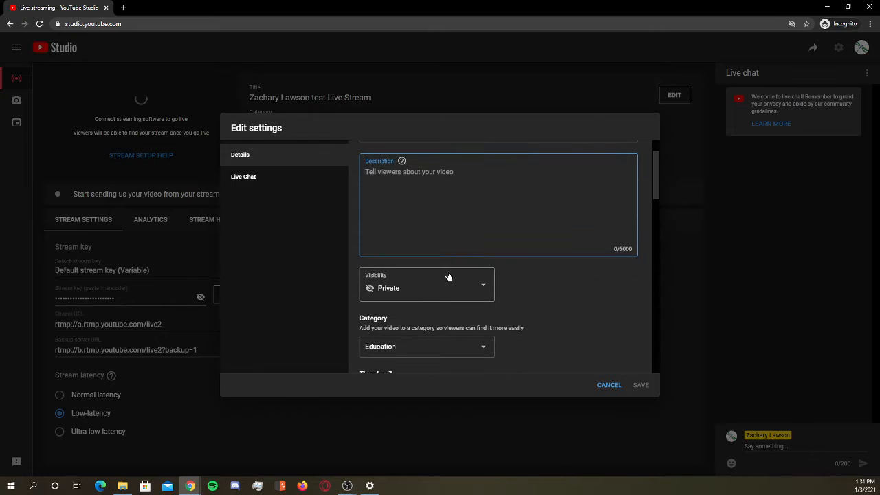
pyautogui.scroll(-1, 481, 275)
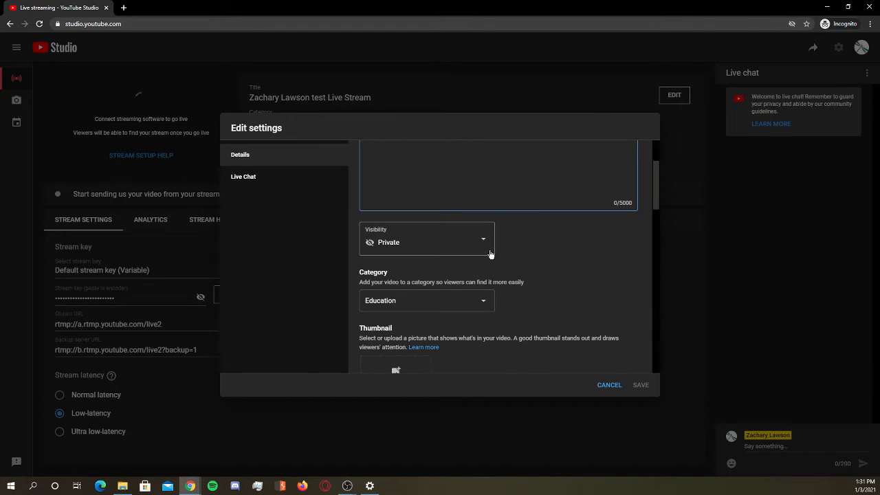
# Try the visibility options for the live stream and settle on Private
pyautogui.click(486, 246)
pyautogui.click(486, 246)
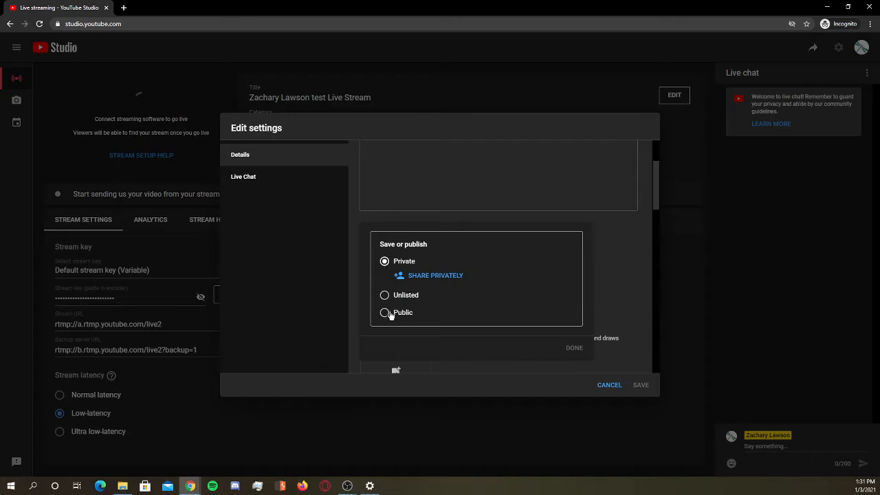
pyautogui.click(386, 313)
pyautogui.click(385, 278)
pyautogui.click(386, 261)
pyautogui.click(575, 348)
# Choose Education as the live stream's category
pyautogui.scroll(-1, 582, 236)
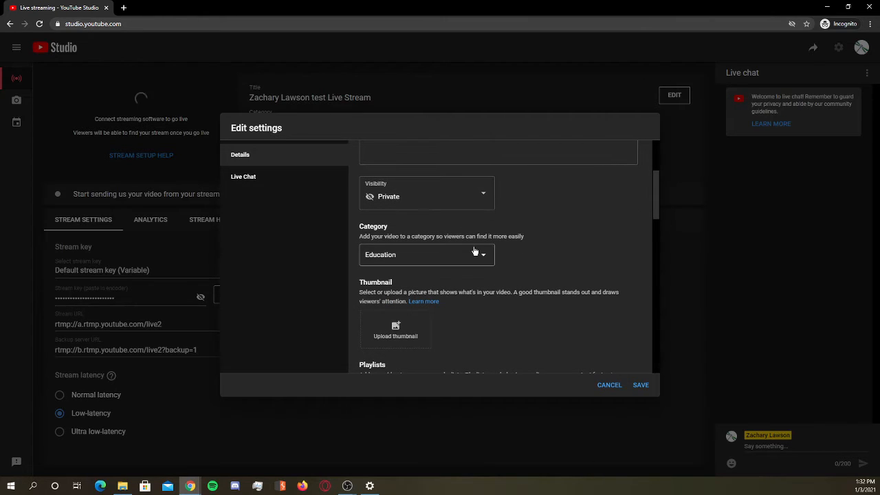
pyautogui.scroll(-1, 471, 249)
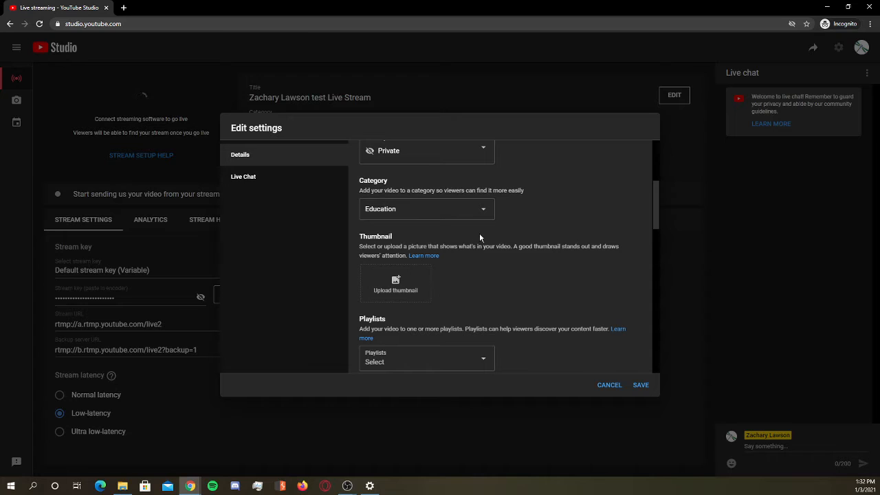
pyautogui.click(465, 215)
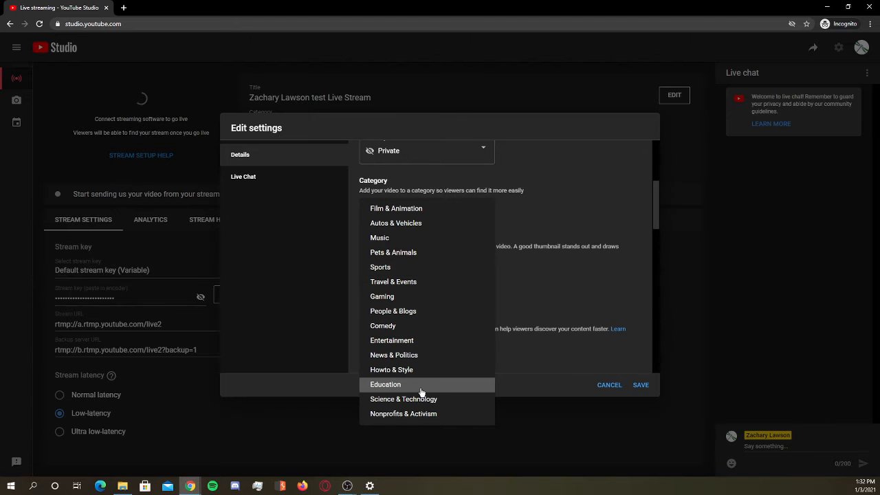
pyautogui.click(447, 387)
# Review the remaining details, from thumbnail and audience to licence and comments, and save the stream settings
pyautogui.scroll(-1, 445, 274)
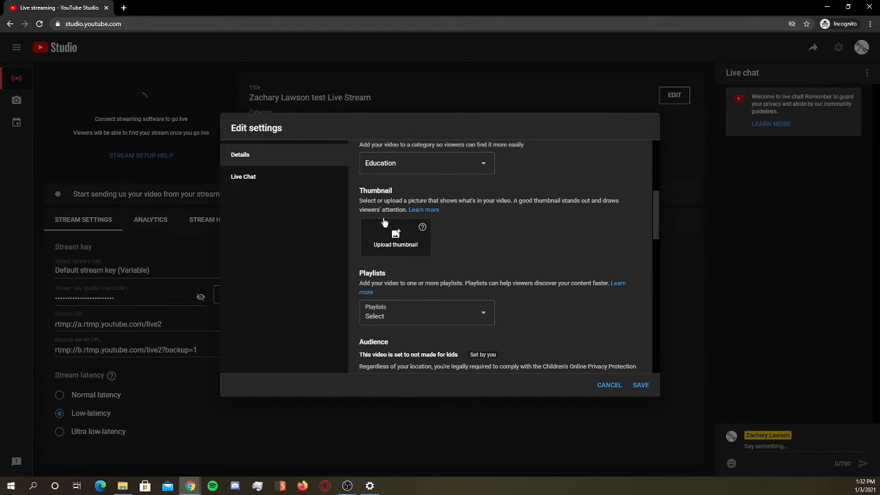
pyautogui.scroll(-2, 540, 231)
pyautogui.scroll(-3, 540, 230)
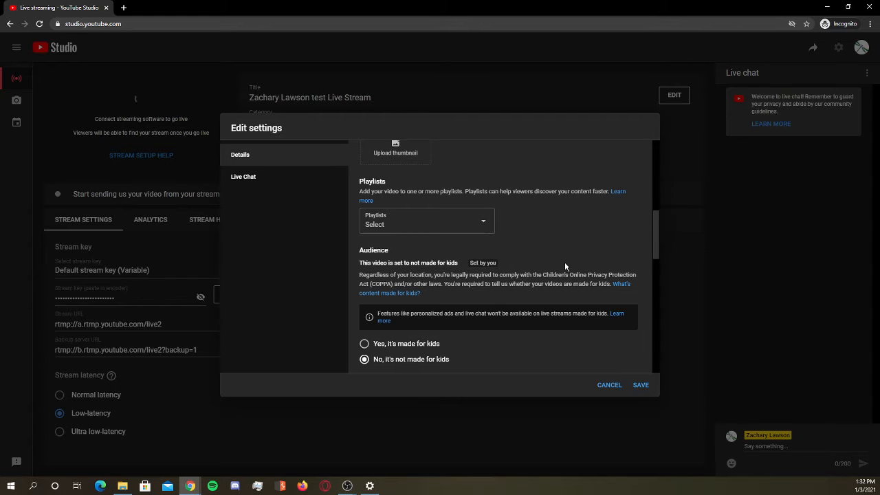
pyautogui.scroll(-2, 561, 265)
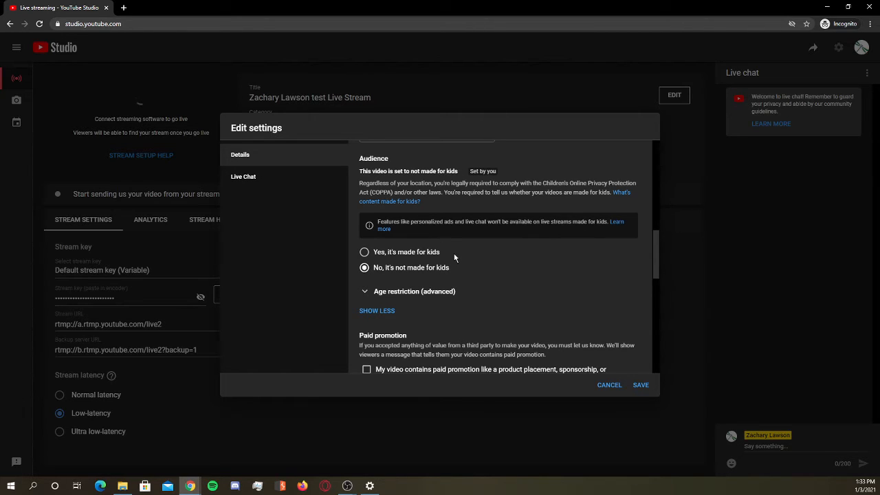
pyautogui.scroll(-1, 474, 247)
pyautogui.scroll(-3, 474, 248)
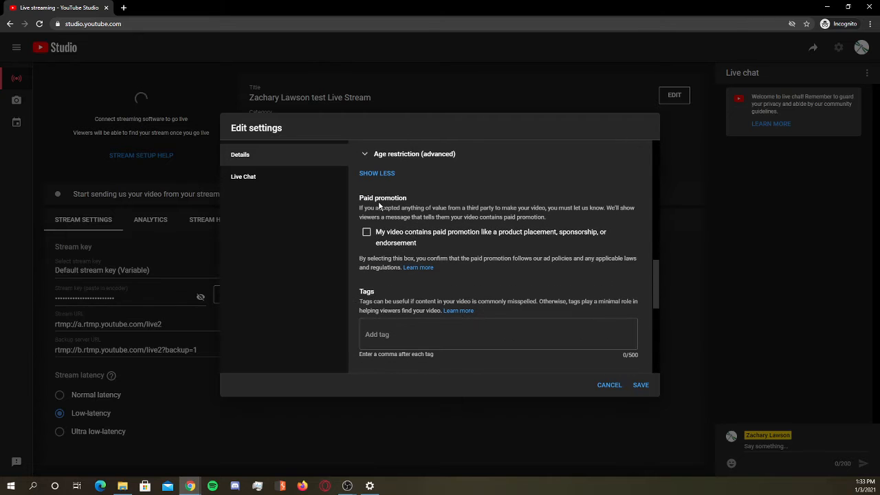
pyautogui.scroll(-6, 550, 188)
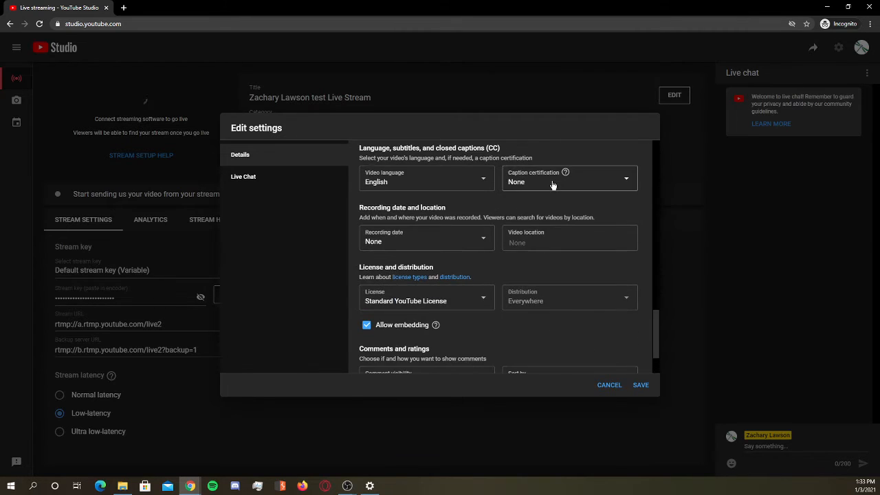
pyautogui.scroll(-2, 552, 184)
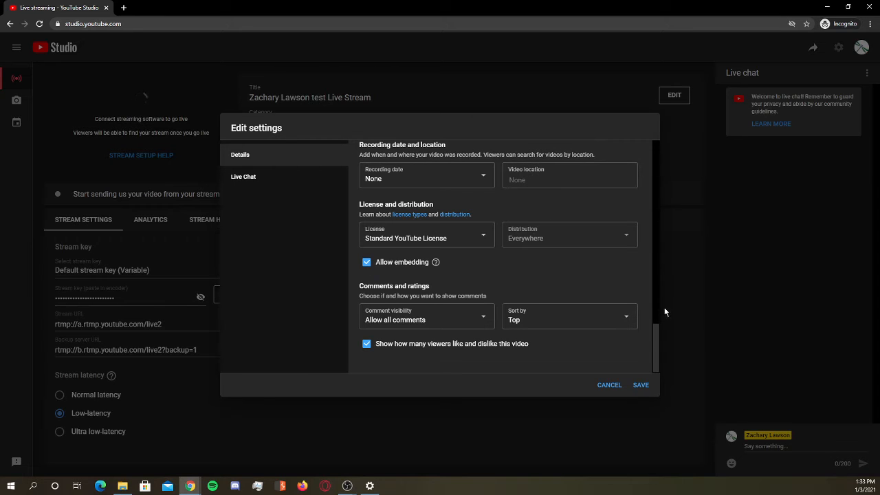
pyautogui.click(640, 385)
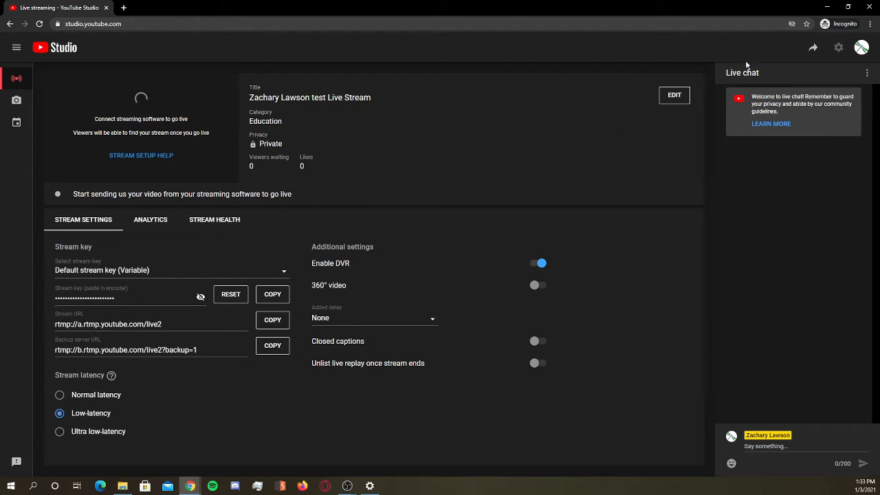
# Copy the livestream's video link from its sharing options and close the sharing dialog
pyautogui.click(814, 47)
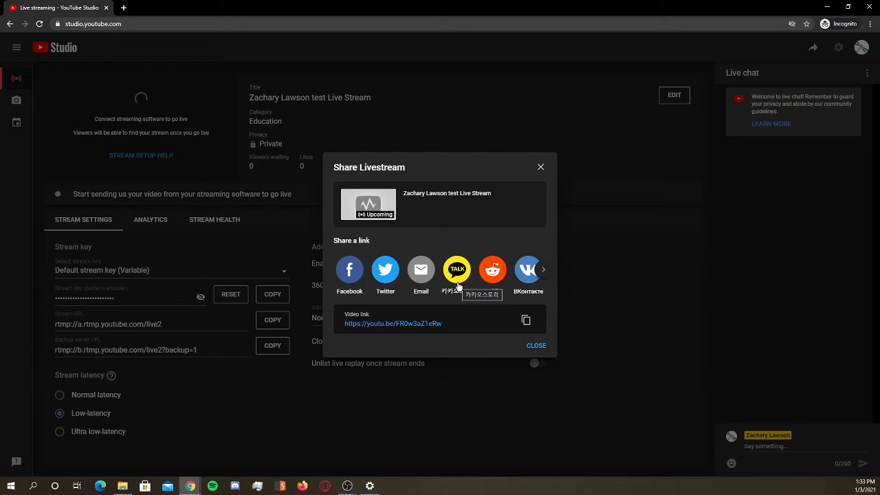
pyautogui.click(526, 321)
pyautogui.click(542, 167)
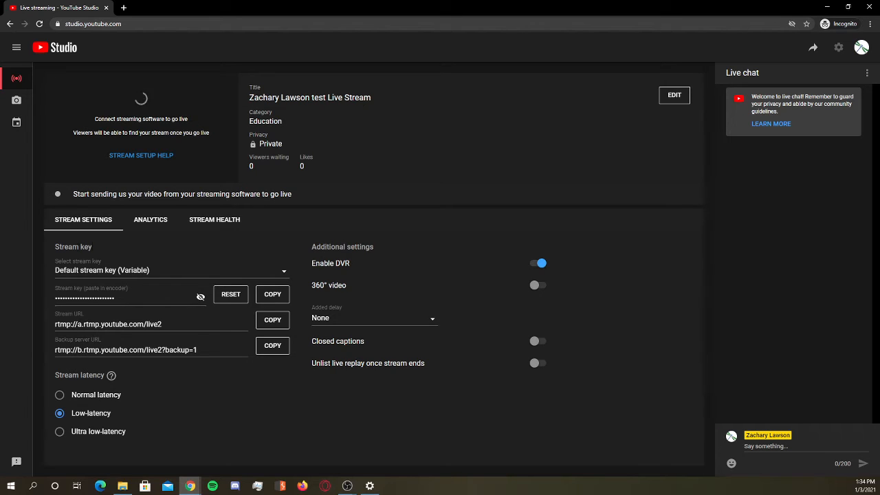
# Copy the default stream key to the clipboard
pyautogui.moveTo(94, 249); pyautogui.dragTo(55, 246)
pyautogui.click(262, 299)
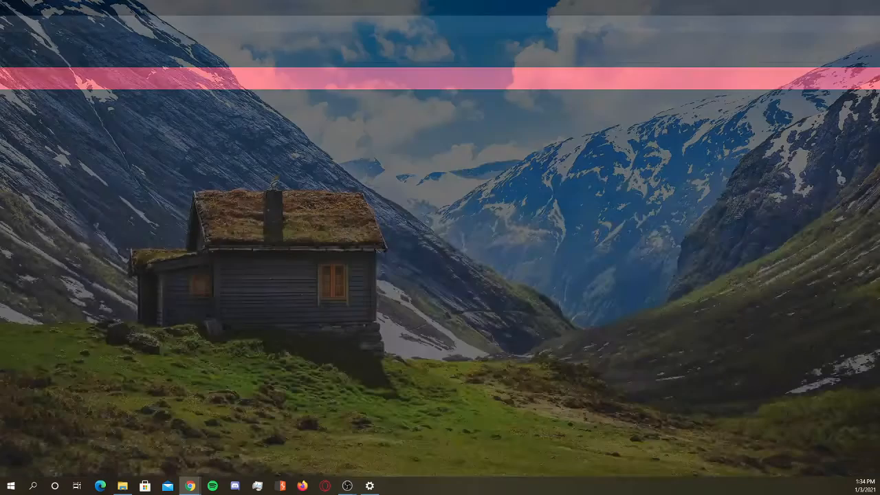
# Switch to OBS, maximize its window on the screen and open its Stream settings
pyautogui.click(347, 486)
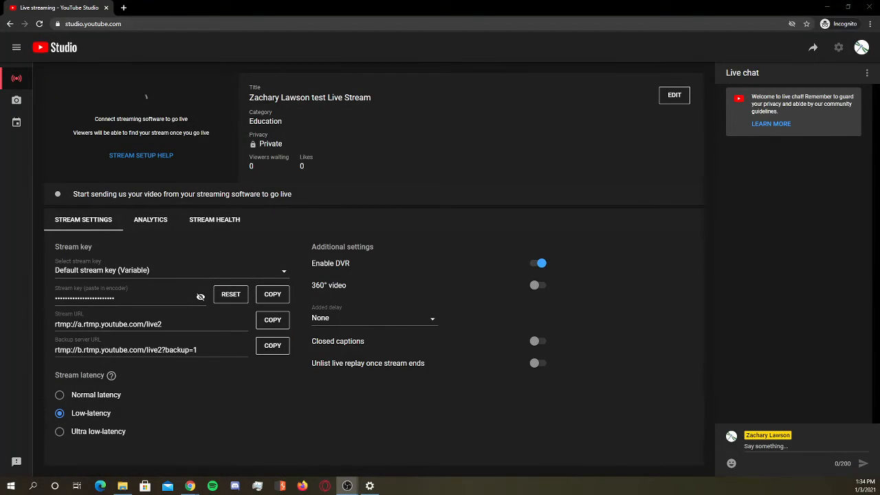
pyautogui.moveTo(879, 148); pyautogui.dragTo(363, 50)
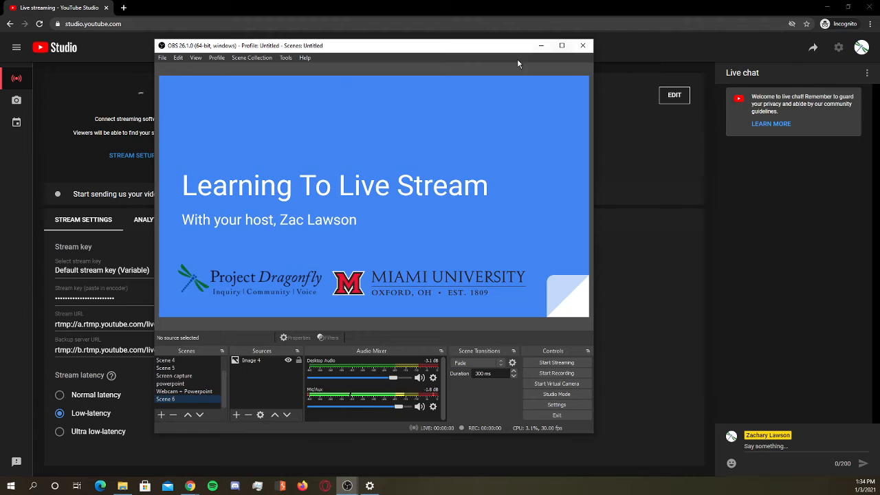
pyautogui.click(562, 46)
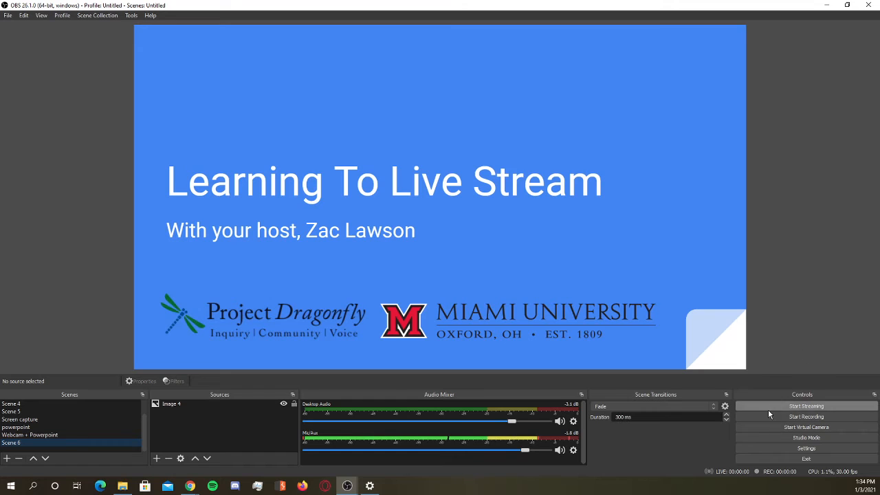
pyautogui.click(786, 449)
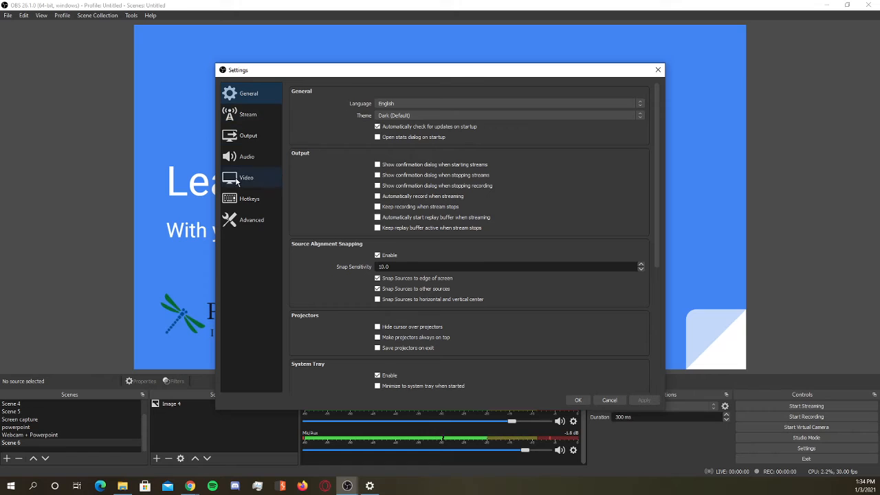
pyautogui.click(260, 122)
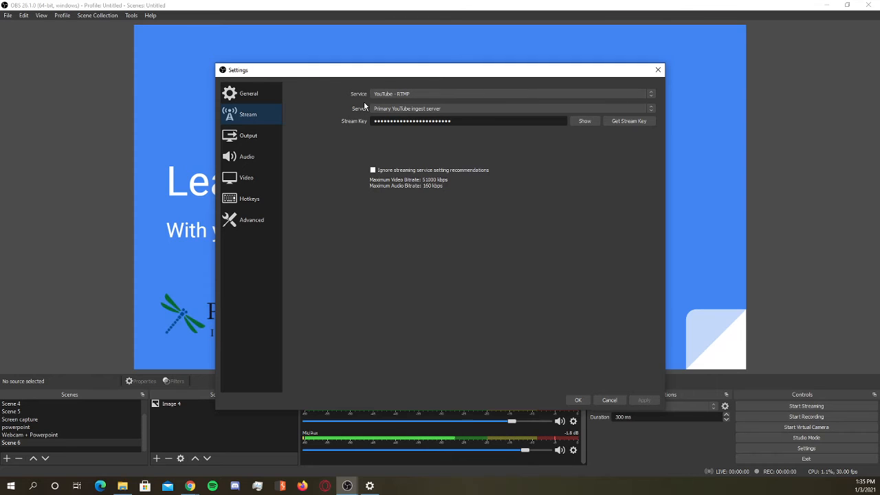
# Set the streaming service to YouTube - RTMP, replace the stream key with the copied one, and apply and close the settings
pyautogui.click(402, 91)
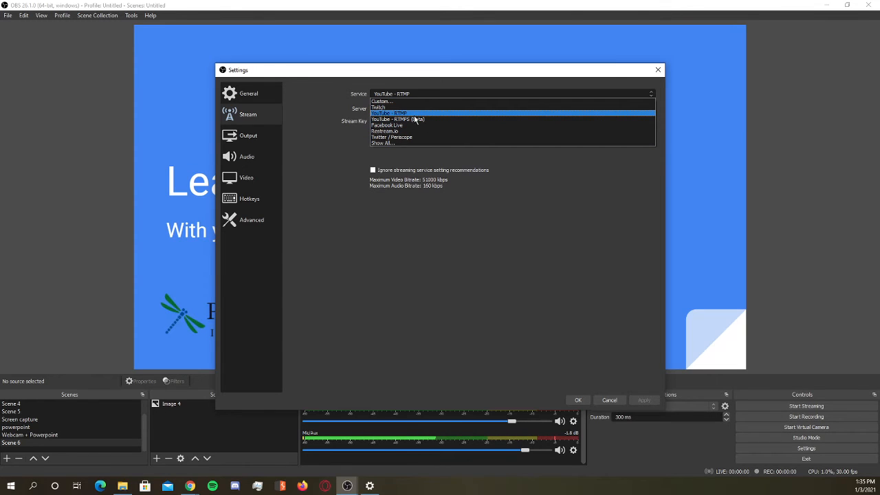
pyautogui.click(415, 115)
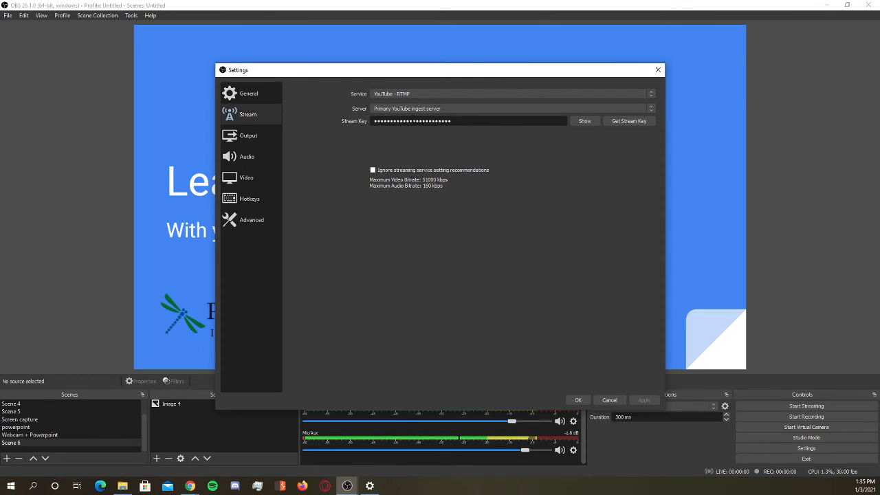
pyautogui.moveTo(453, 121); pyautogui.dragTo(282, 121)
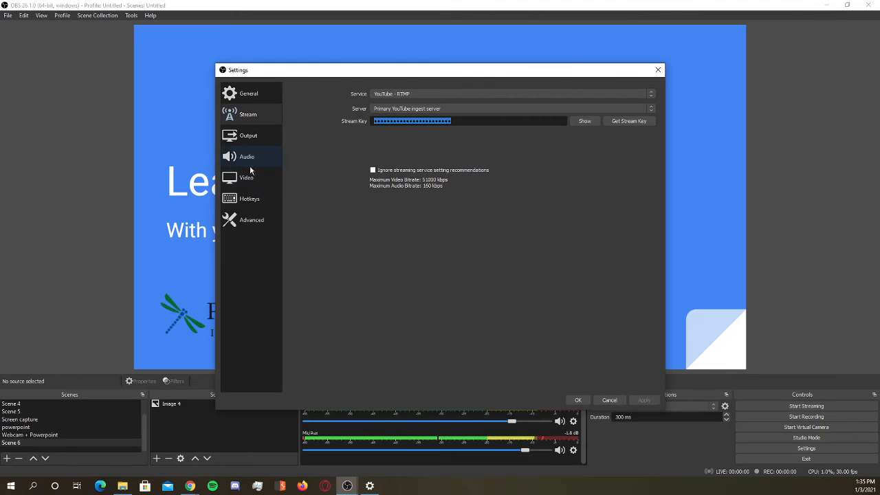
pyautogui.hotkey('ctrl', 'v')
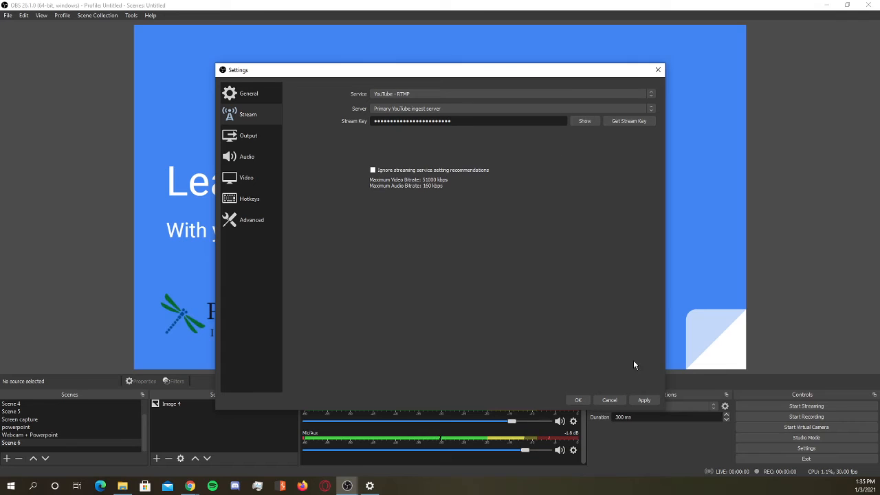
pyautogui.click(633, 402)
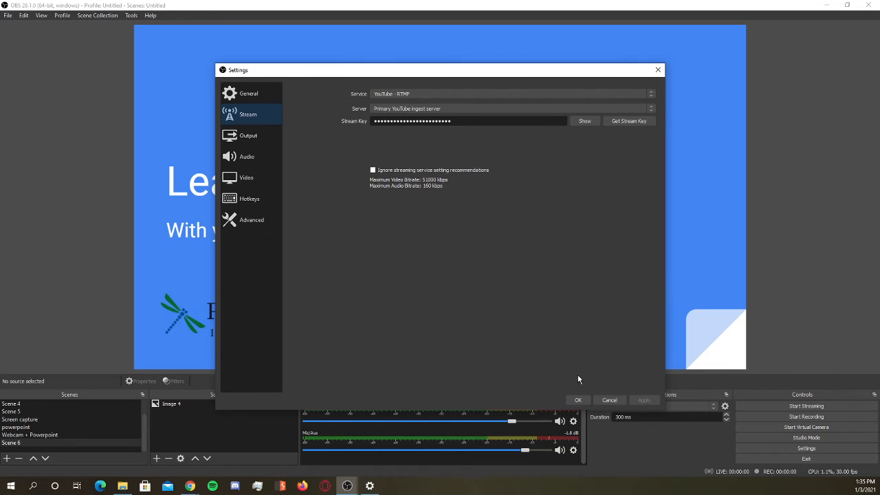
pyautogui.click(578, 399)
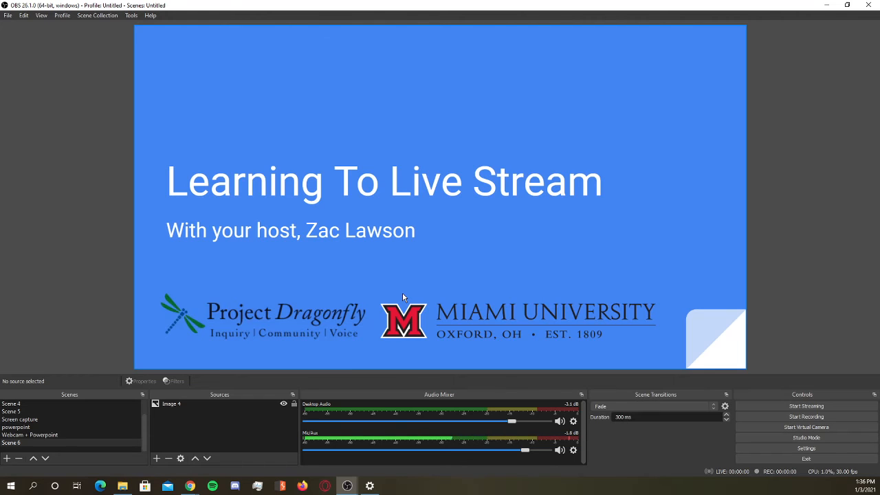
# Start streaming from OBS and switch to the YouTube Studio live dashboard
pyautogui.click(778, 407)
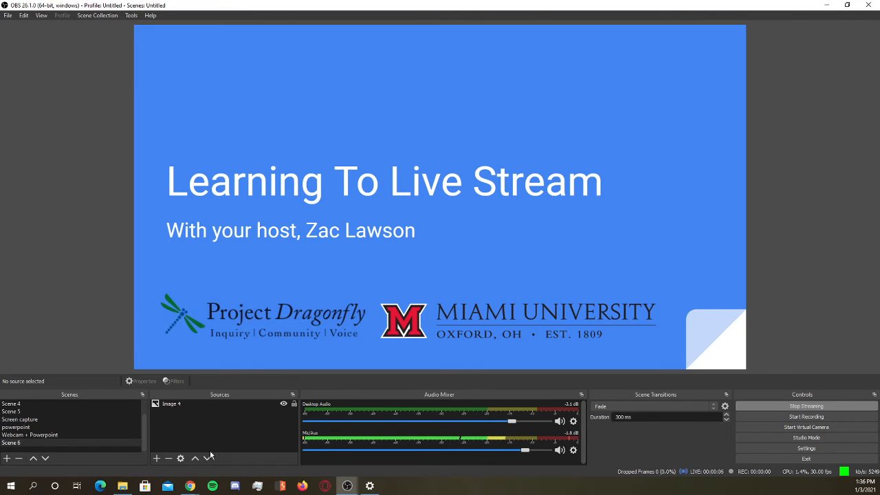
pyautogui.moveTo(199, 489)
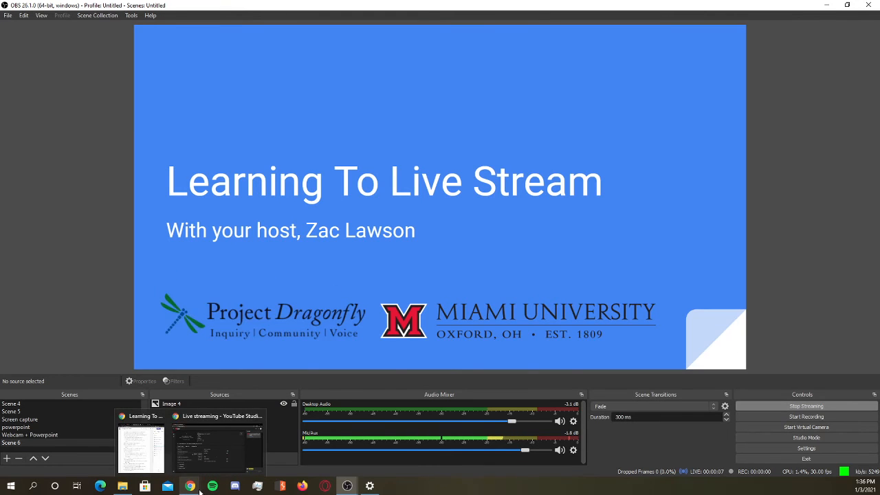
pyautogui.click(201, 455)
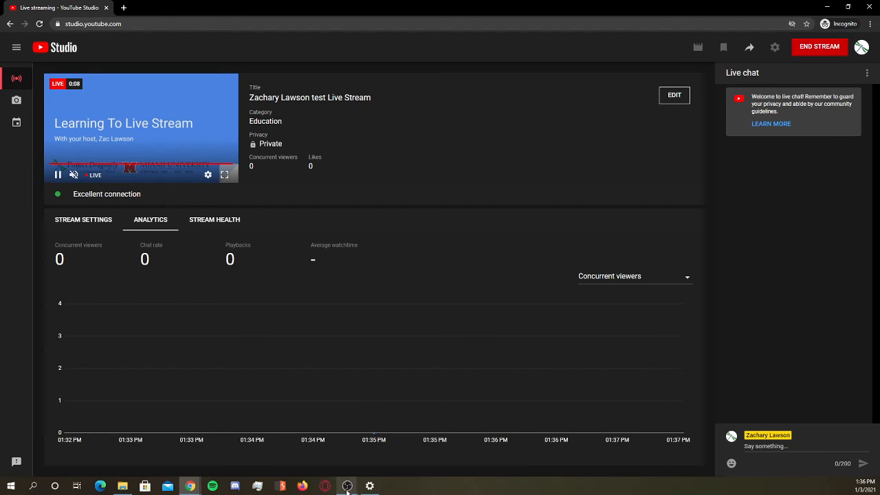
# Compare the OBS scene with the live preview in YouTube Studio to check the incoming stream
pyautogui.moveTo(347, 485)
pyautogui.click(374, 459)
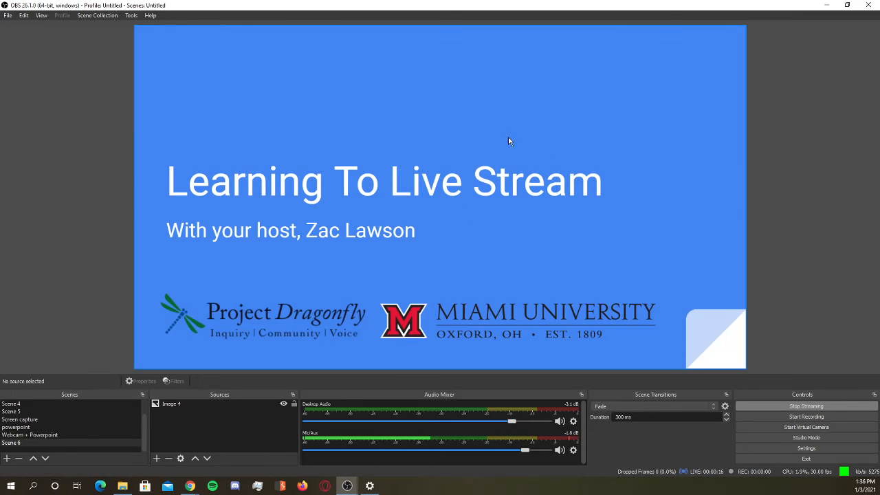
pyautogui.moveTo(197, 487)
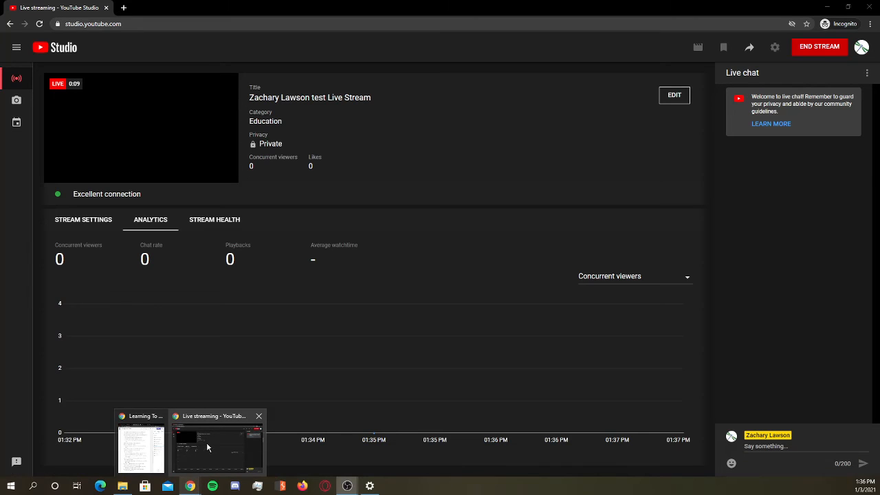
pyautogui.click(206, 442)
pyautogui.moveTo(172, 85)
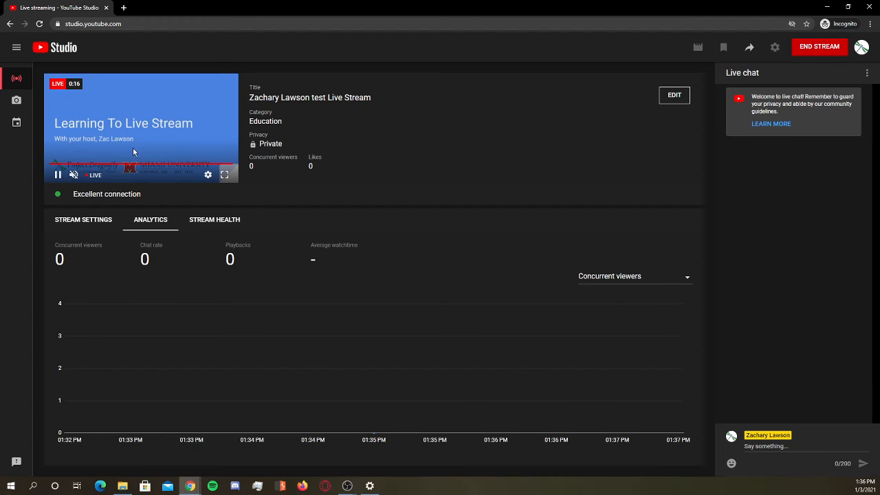
pyautogui.moveTo(77, 180)
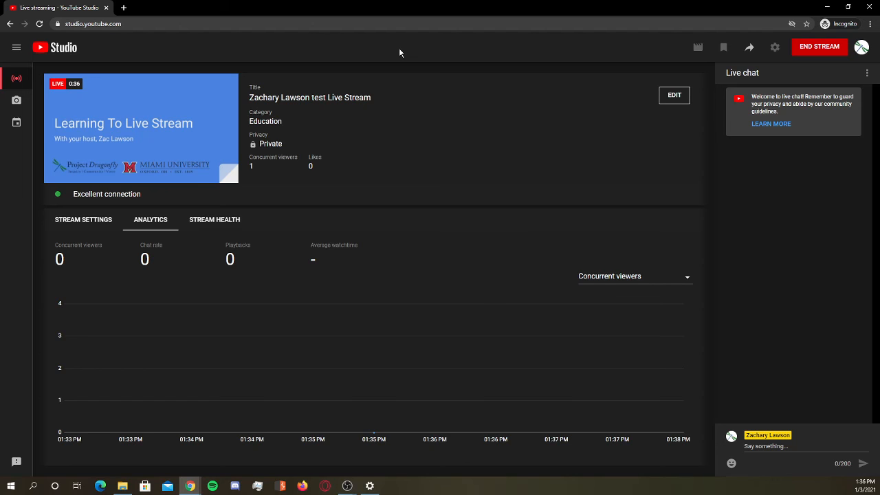
# Switch to OBS, change the live scene to Webcam + Powerpoint, and check the preview in YouTube Studio
pyautogui.moveTo(345, 485)
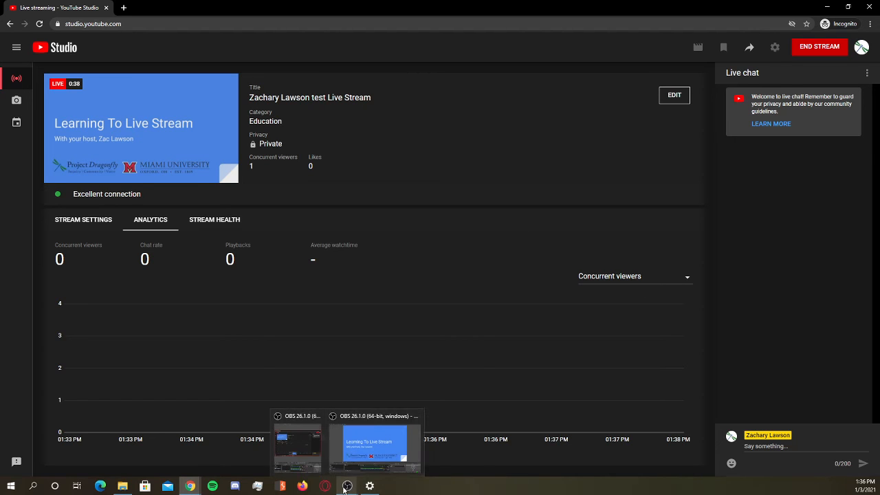
pyautogui.click(321, 442)
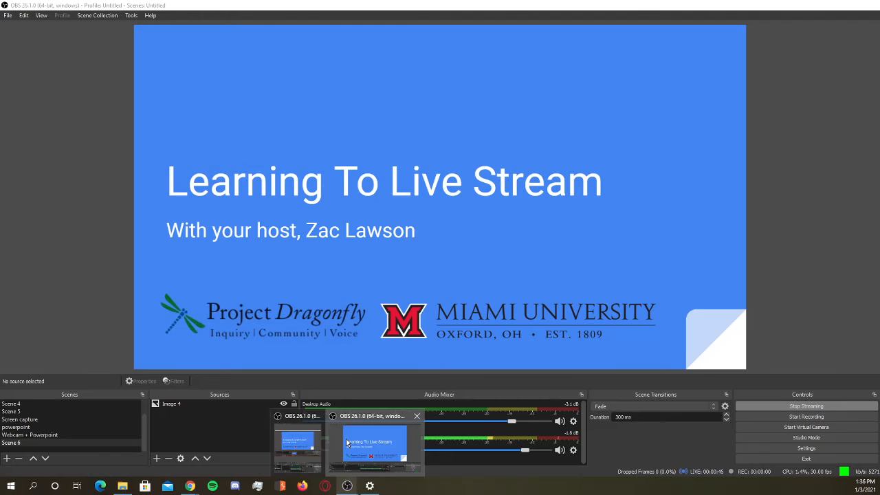
pyautogui.click(68, 435)
pyautogui.moveTo(189, 485)
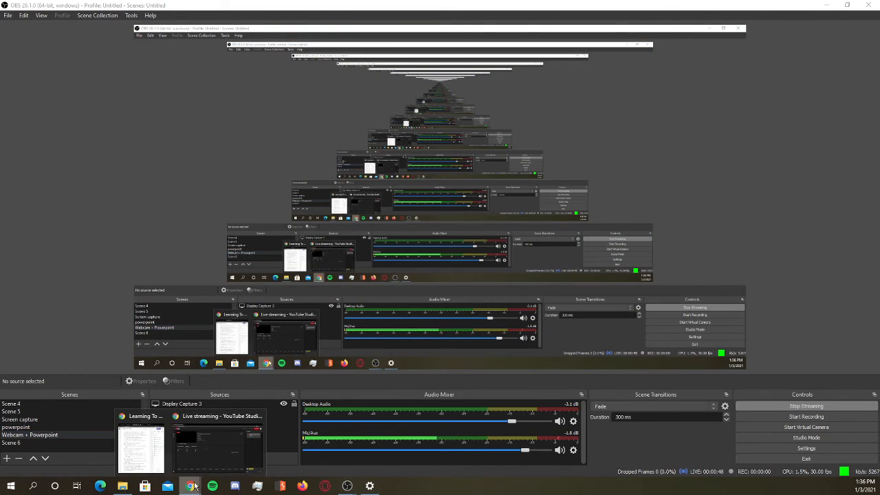
pyautogui.click(202, 471)
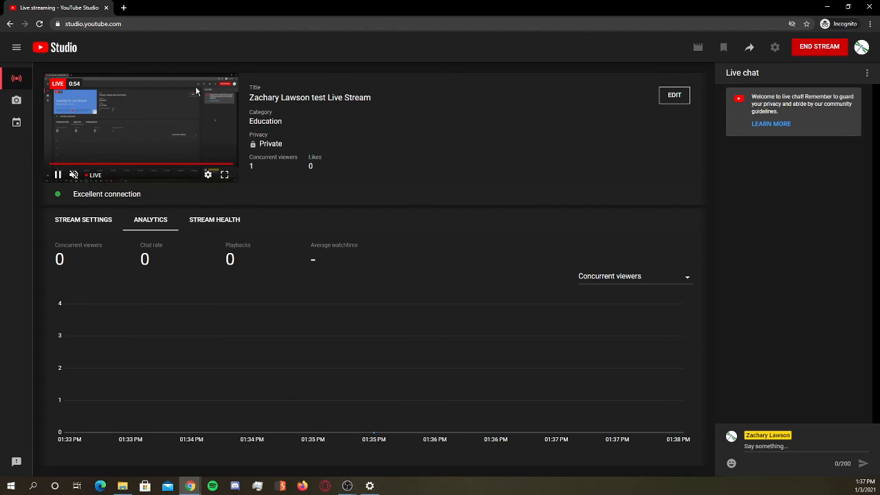
# Return to OBS and switch the live scene back to Scene 6
pyautogui.moveTo(348, 490)
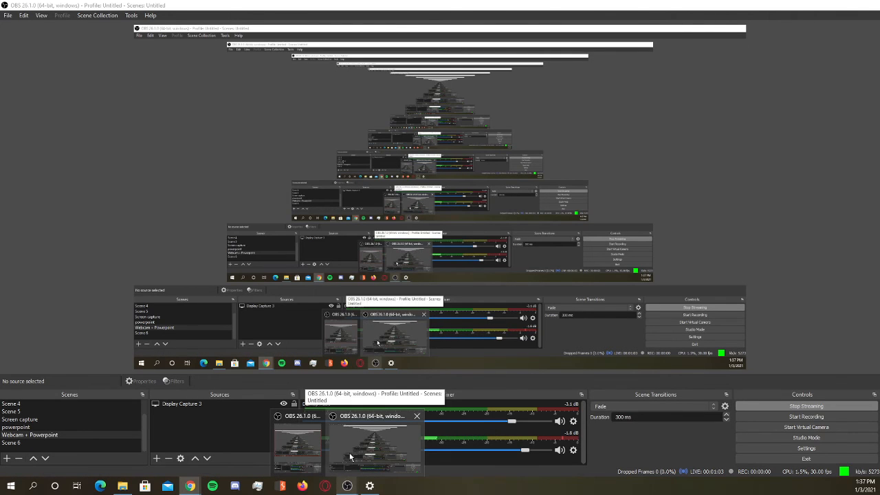
pyautogui.click(350, 457)
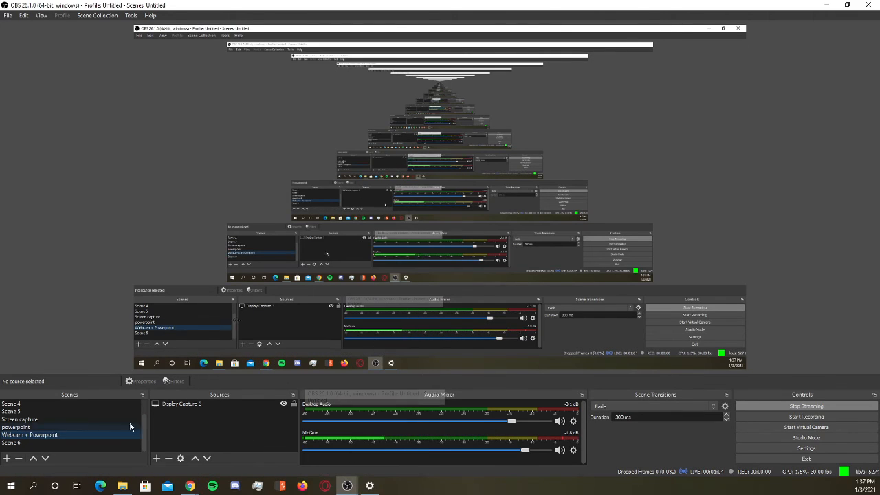
pyautogui.click(28, 442)
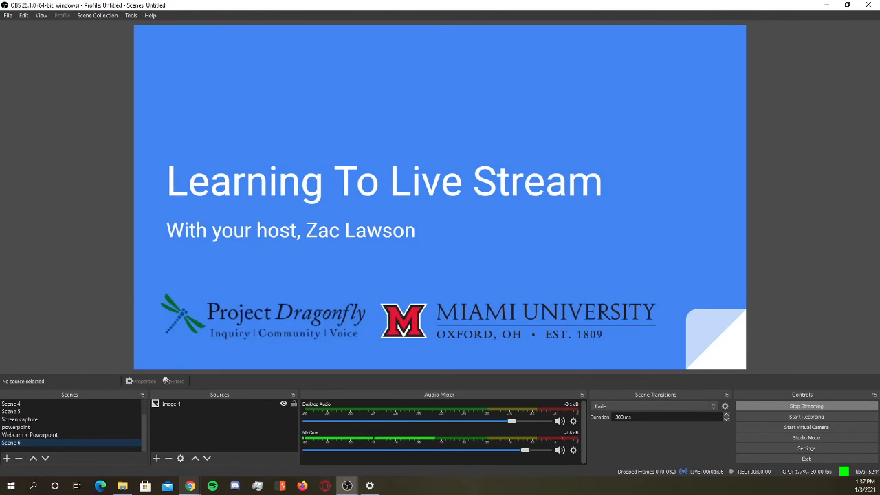
# Switch to YouTube Studio and end the live stream there
pyautogui.moveTo(190, 486)
pyautogui.click(240, 449)
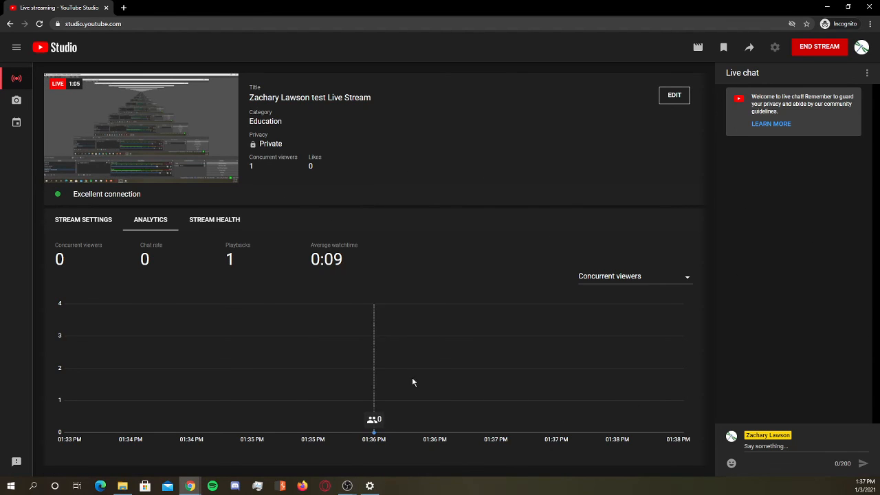
pyautogui.click(796, 53)
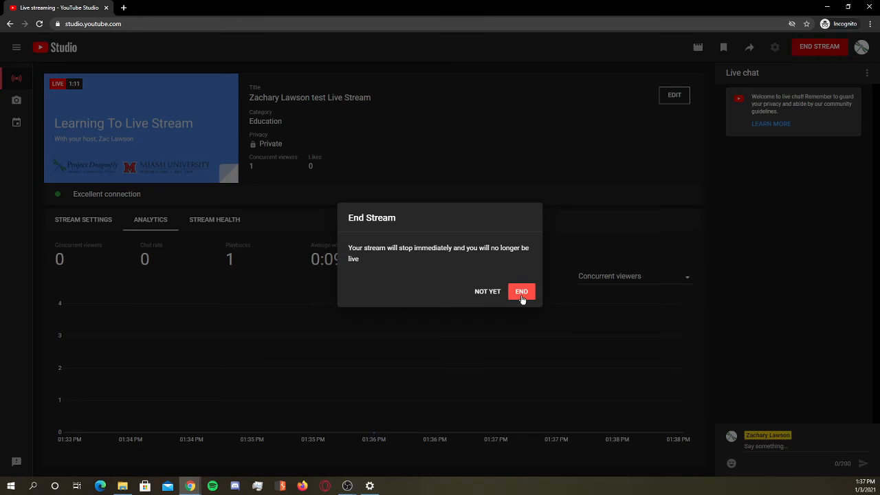
pyautogui.click(522, 293)
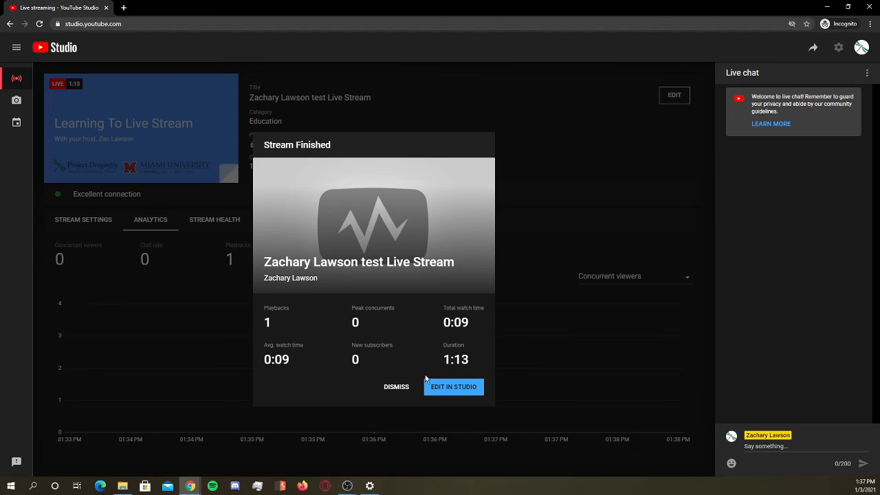
# Switch to OBS, stop streaming there as well, and return to the finished stream's summary in YouTube Studio
pyautogui.moveTo(347, 486)
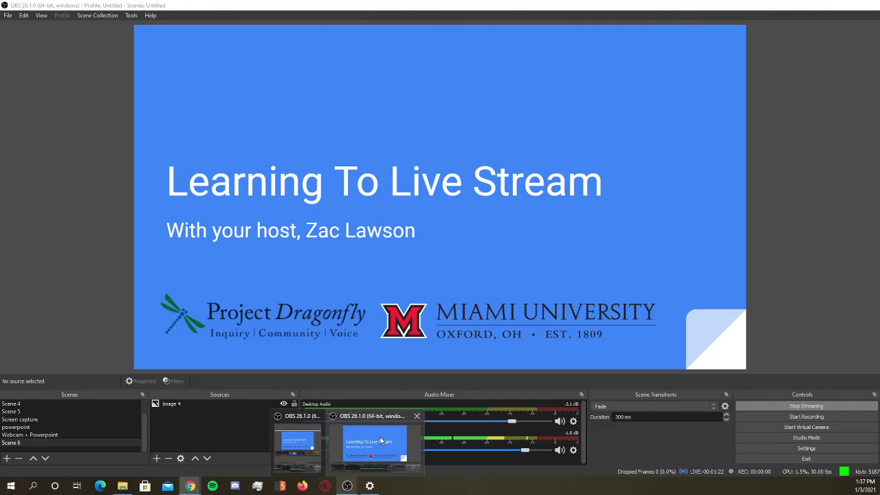
pyautogui.click(382, 441)
pyautogui.click(766, 407)
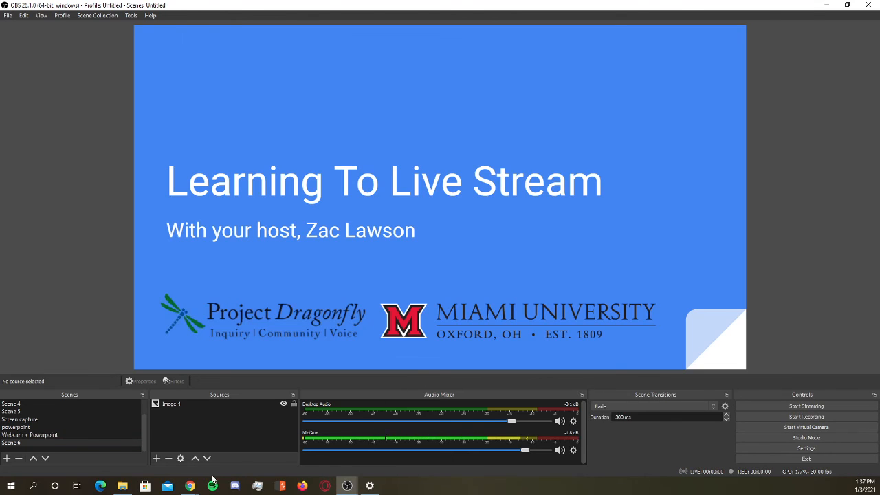
pyautogui.moveTo(193, 484)
pyautogui.click(212, 447)
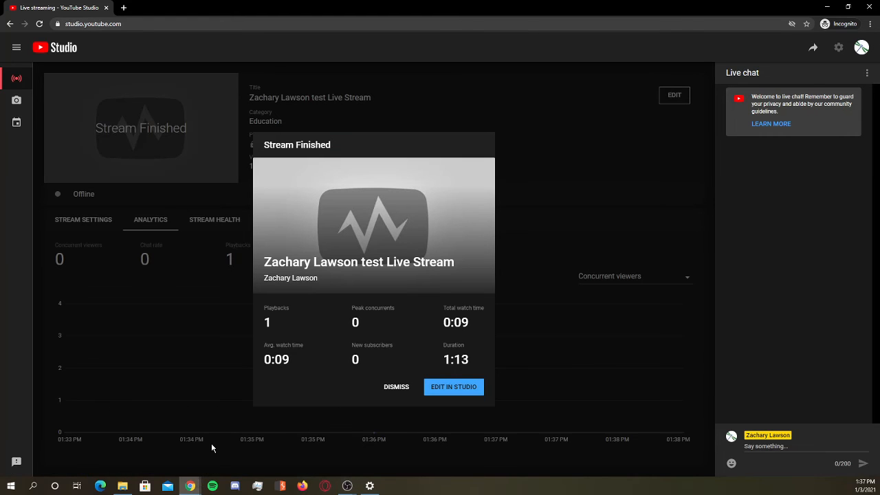